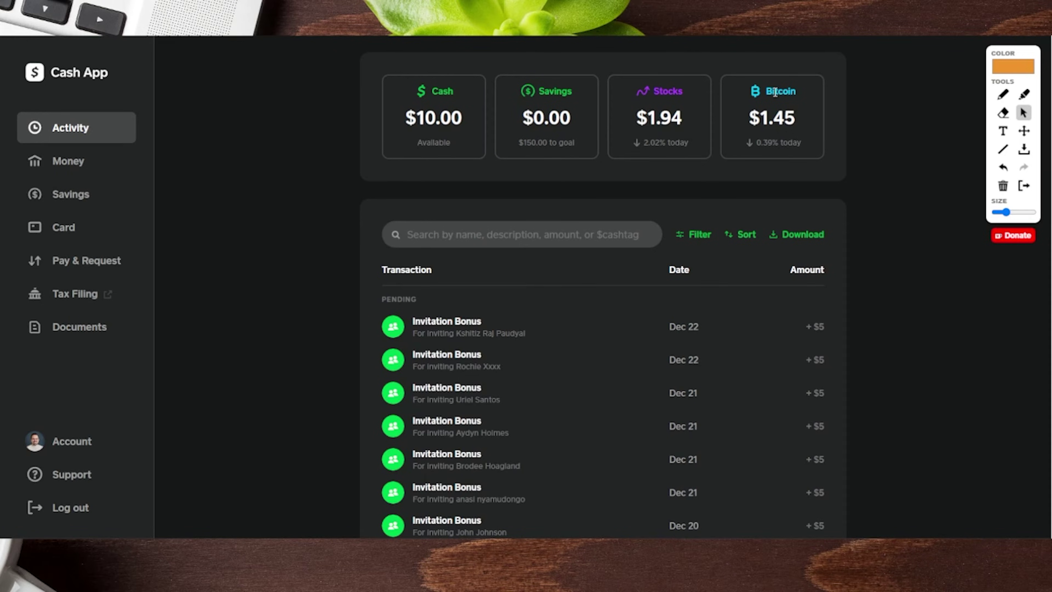
Highlight the $1.94 Stocks balance, then view the $10.00 cash balance on the Money page.
double_click(681, 120)
left_click(79, 166)
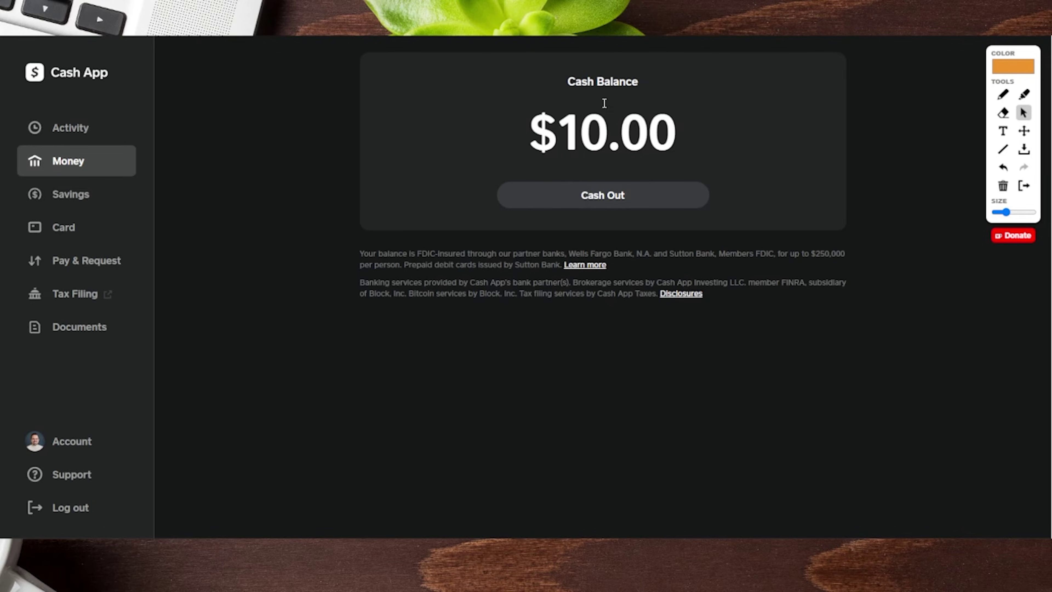
On Savings, start a $1 transfer in, cancel it, and scroll to the $150.00 goal's activity.
left_click(66, 198)
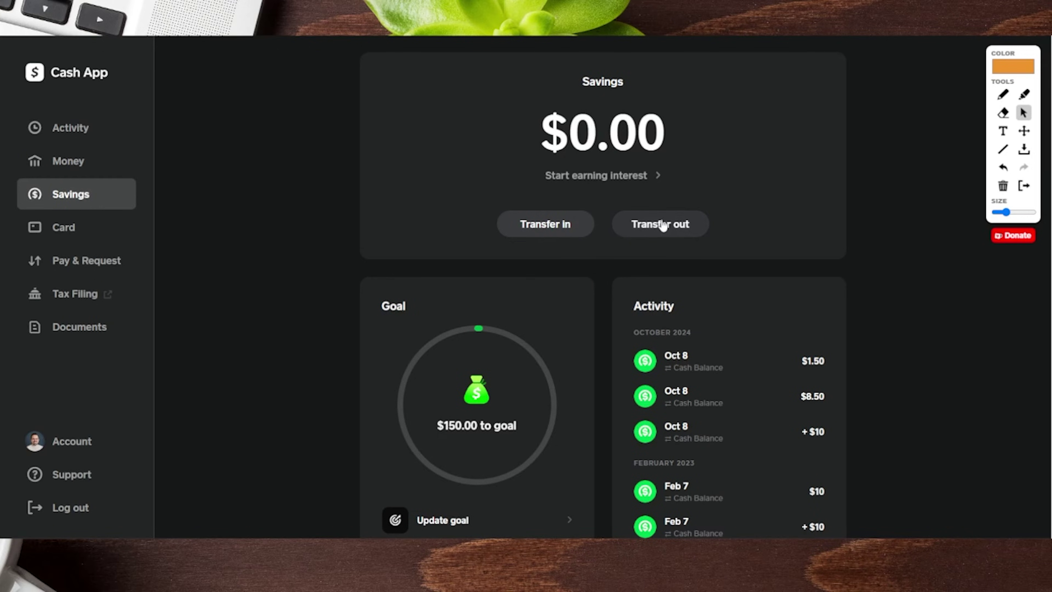
left_click(536, 224)
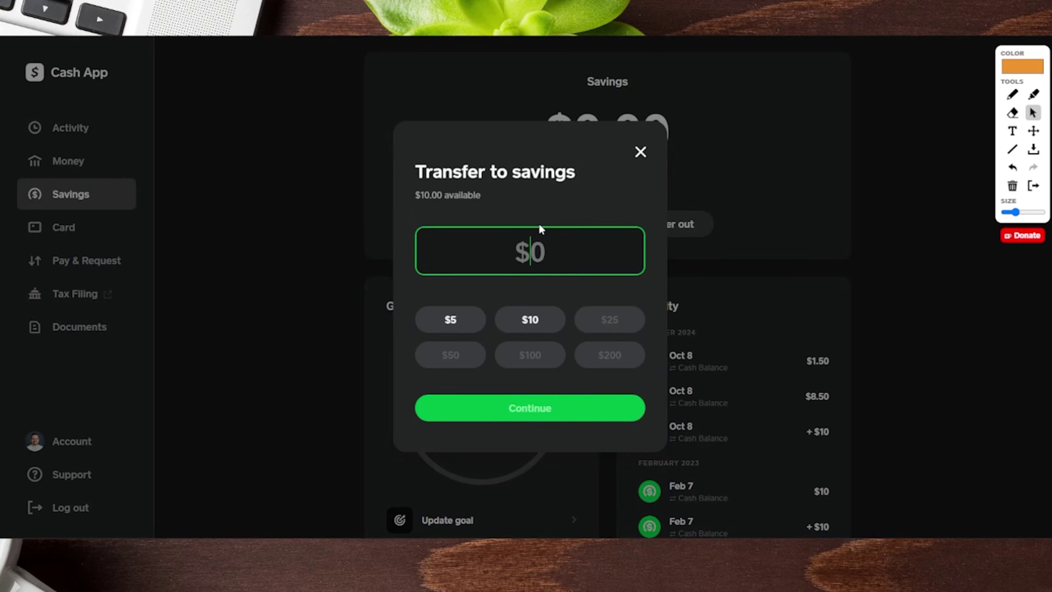
left_click_drag(444, 196, 415, 196)
left_click(525, 207)
left_click(522, 247)
type("1")
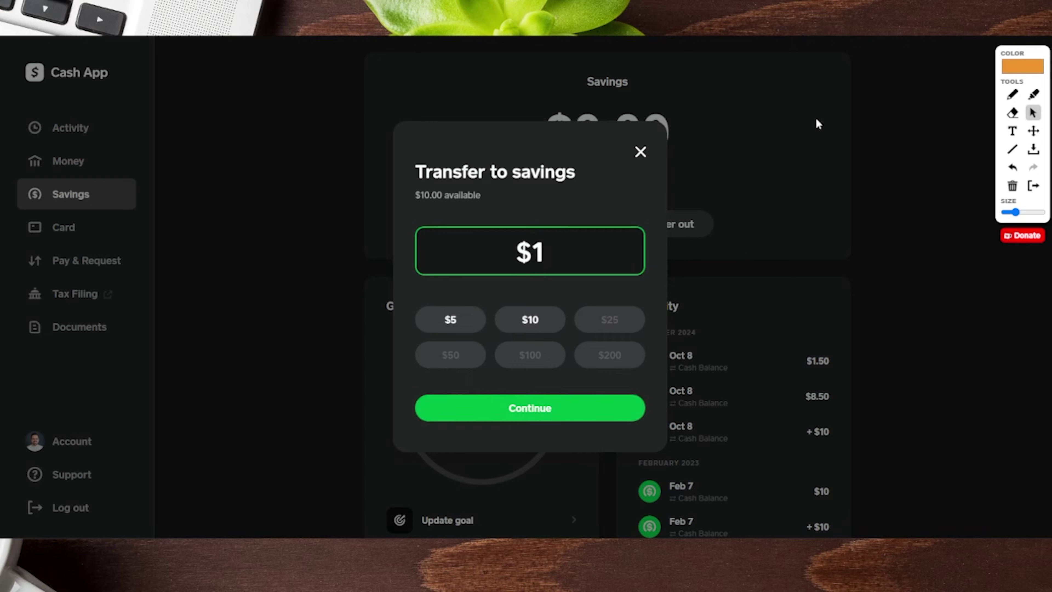
left_click(641, 152)
scroll(428, 335, "down", 5)
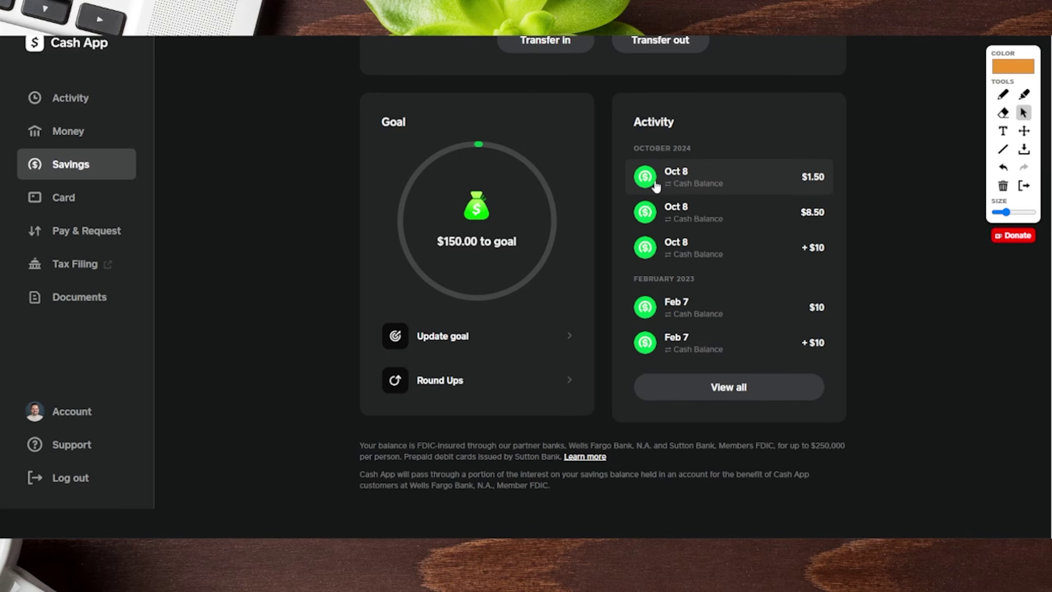
Show the Card page with the virtual-only Visa card and free physical card offer.
left_click(64, 203)
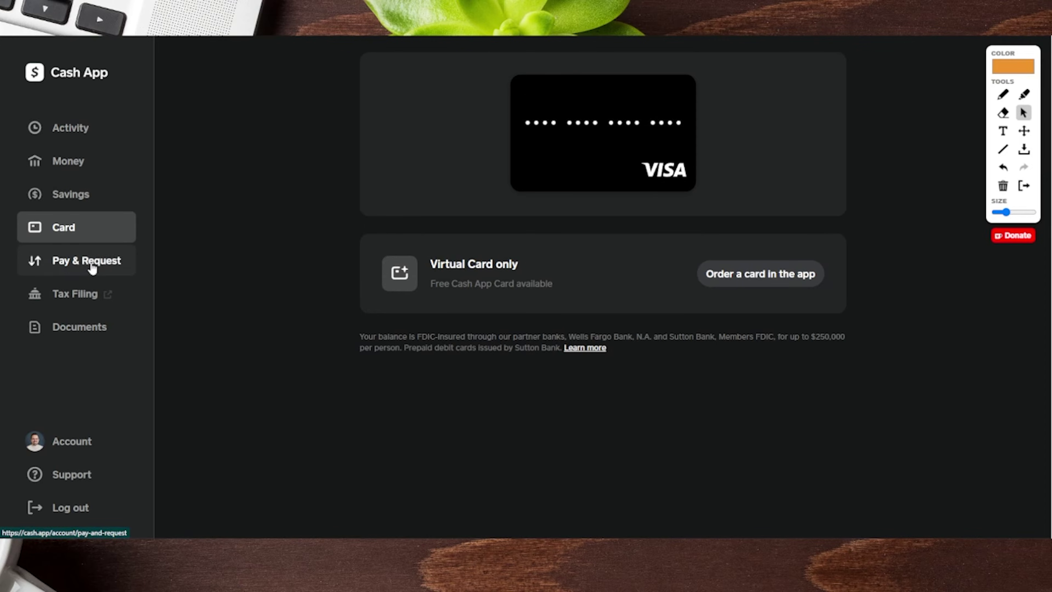
Open the Pay & Request form and enter a $5 amount.
left_click(70, 267)
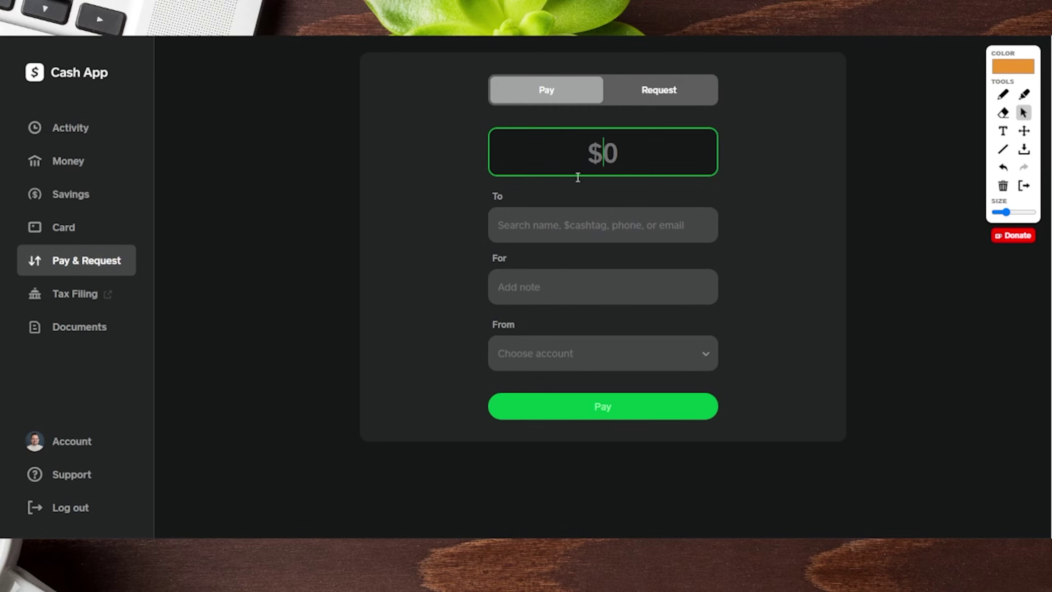
type("5")
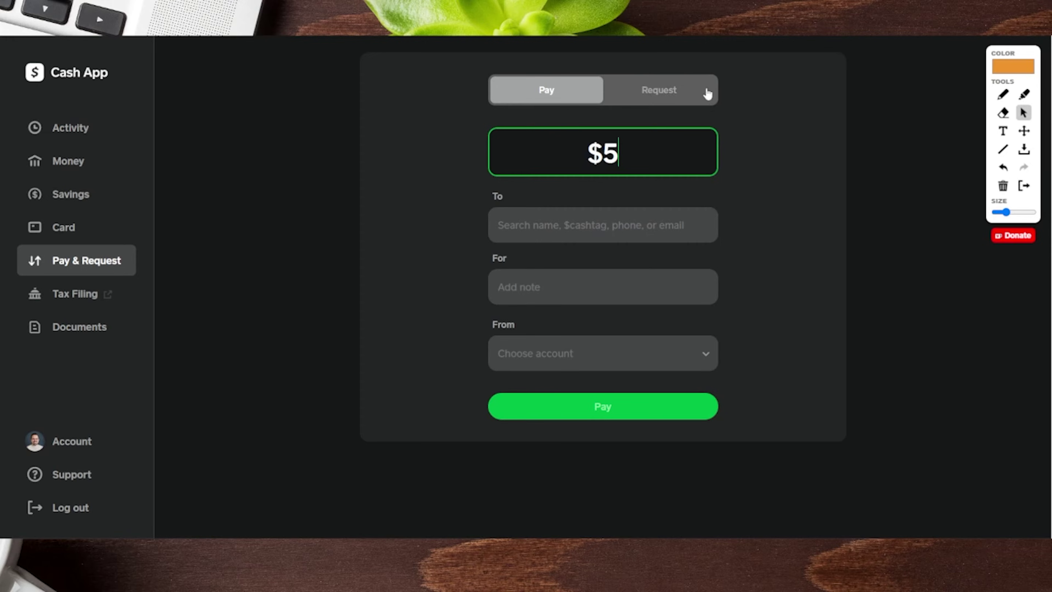
left_click(793, 136)
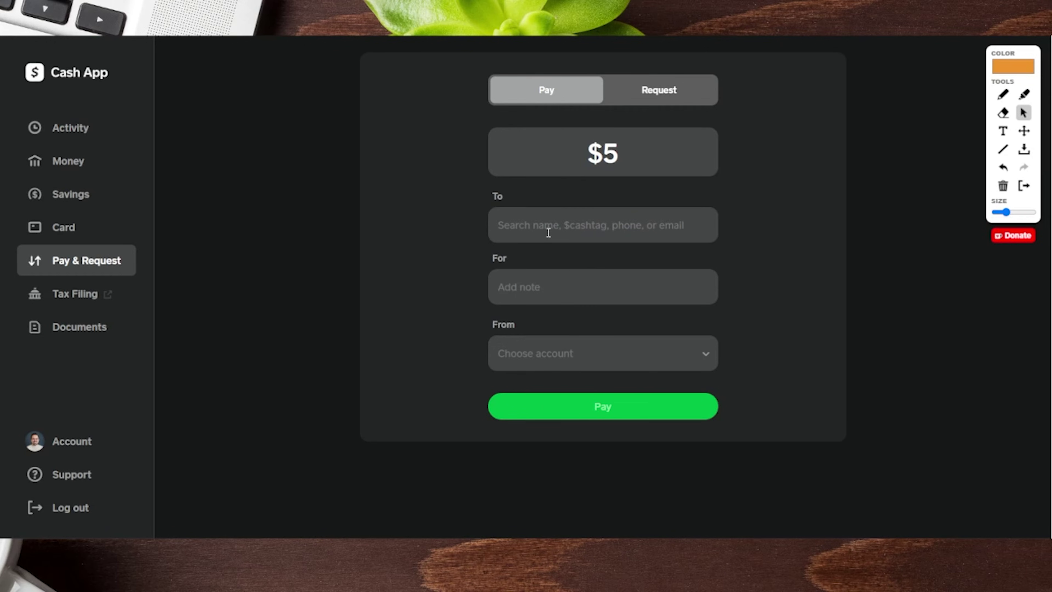
Add the note YouTube and check the From accounts without choosing one.
left_click(521, 284)
type("YouTube")
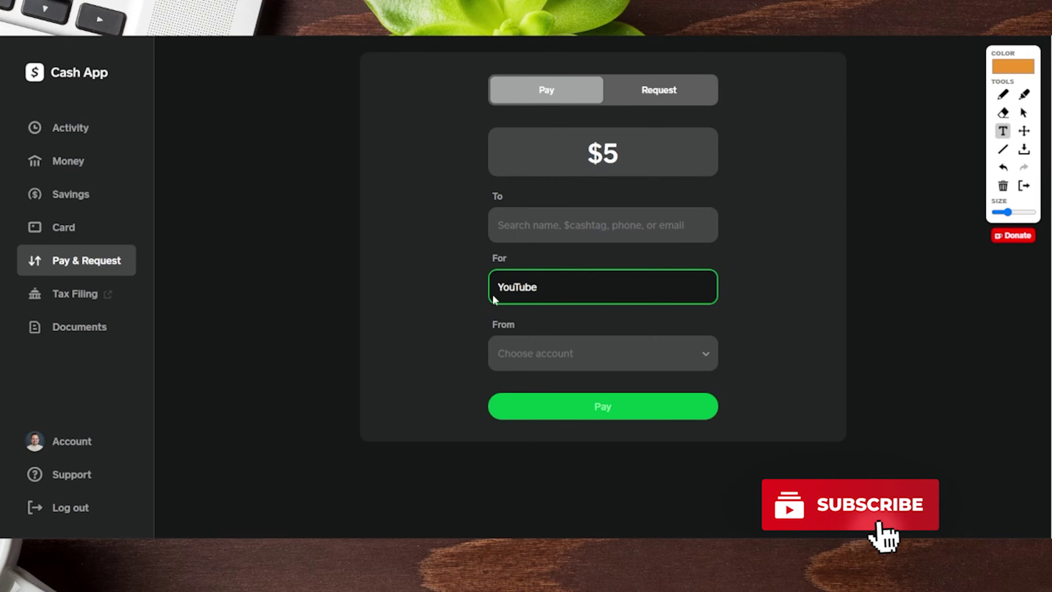
left_click(673, 351)
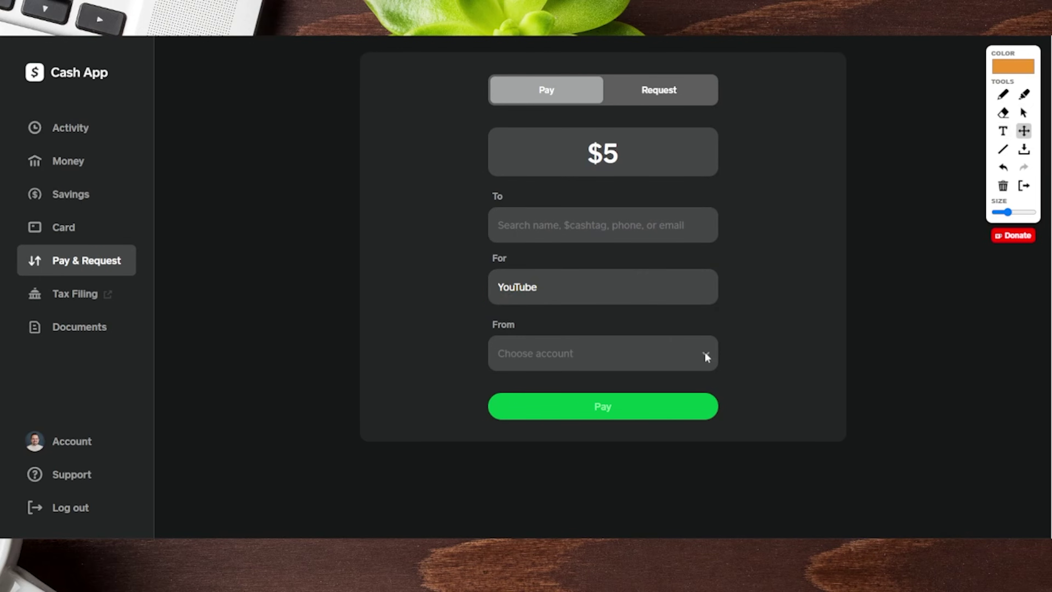
key("Escape")
left_click(708, 356)
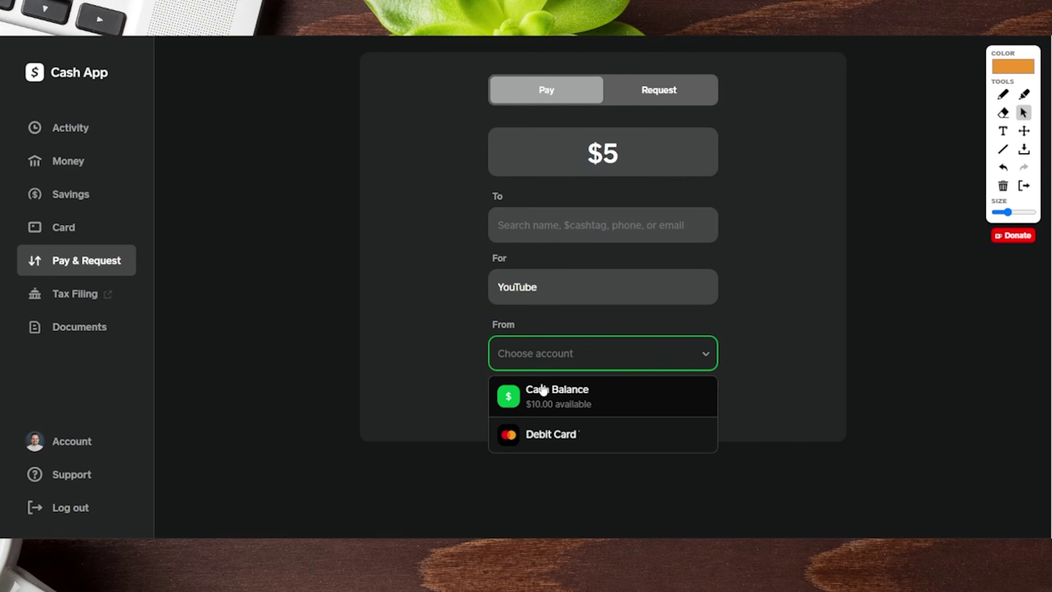
left_click(883, 249)
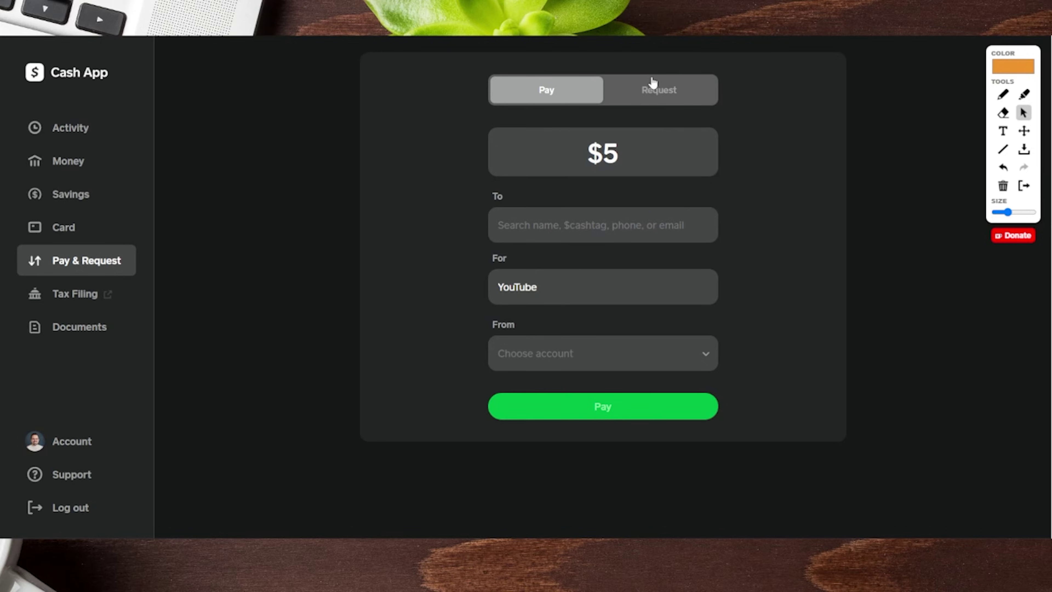
Switch the form to Request, keeping the $5 amount and YouTube note.
left_click(684, 93)
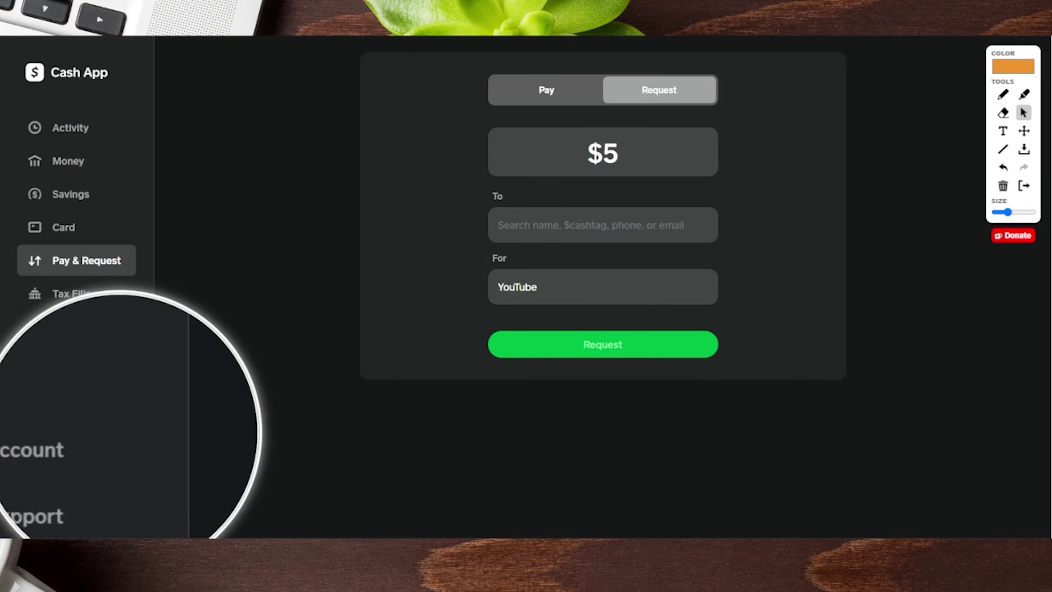
Open Account settings and scroll down through basic info, linked banks and security sections.
left_click(70, 453)
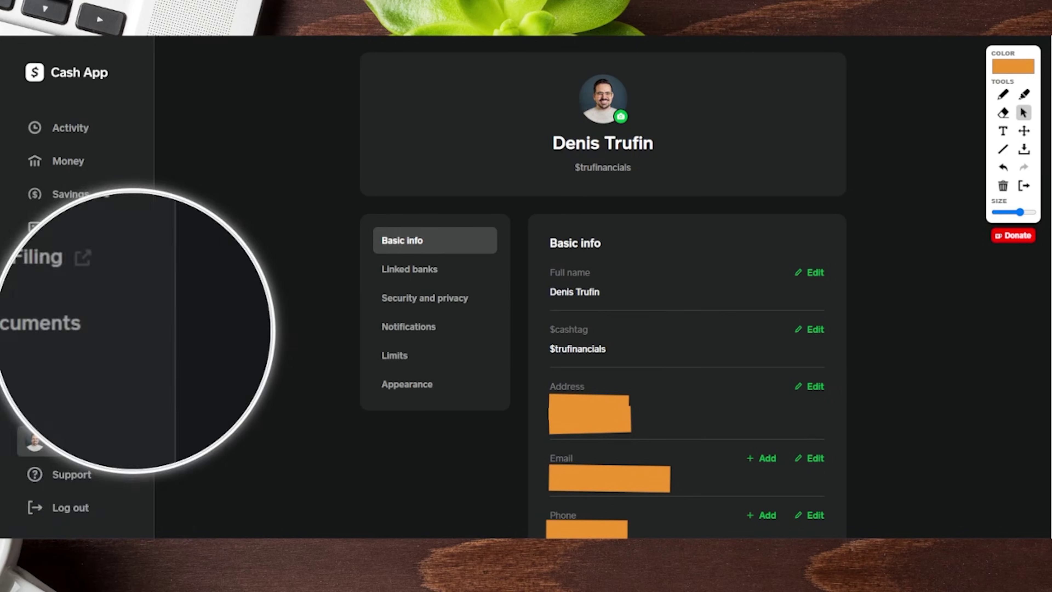
right_click(381, 248)
left_click(323, 248)
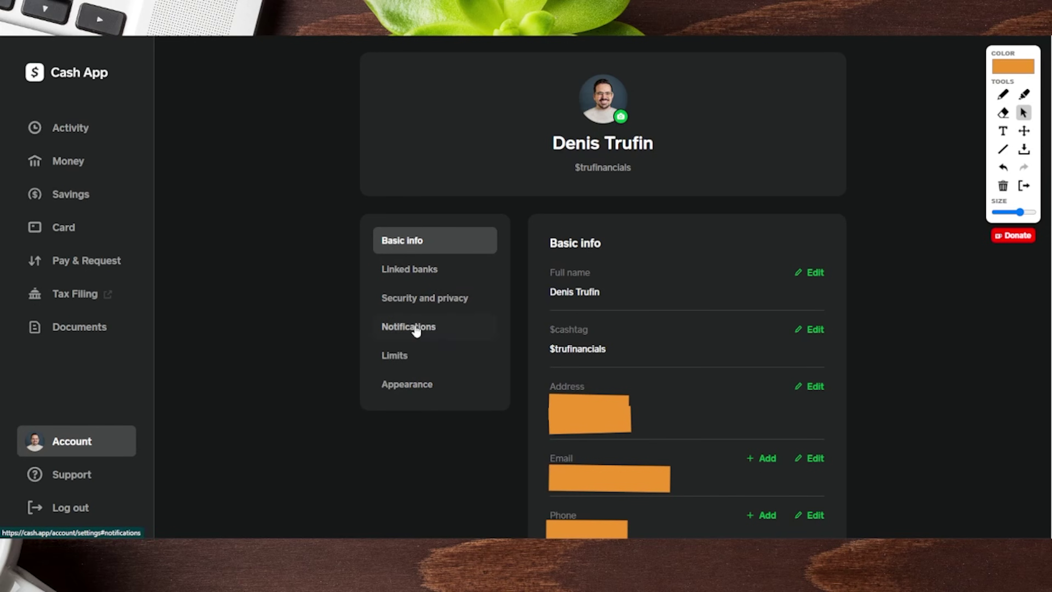
scroll(900, 268, "down", 5)
scroll(893, 260, "up", 5)
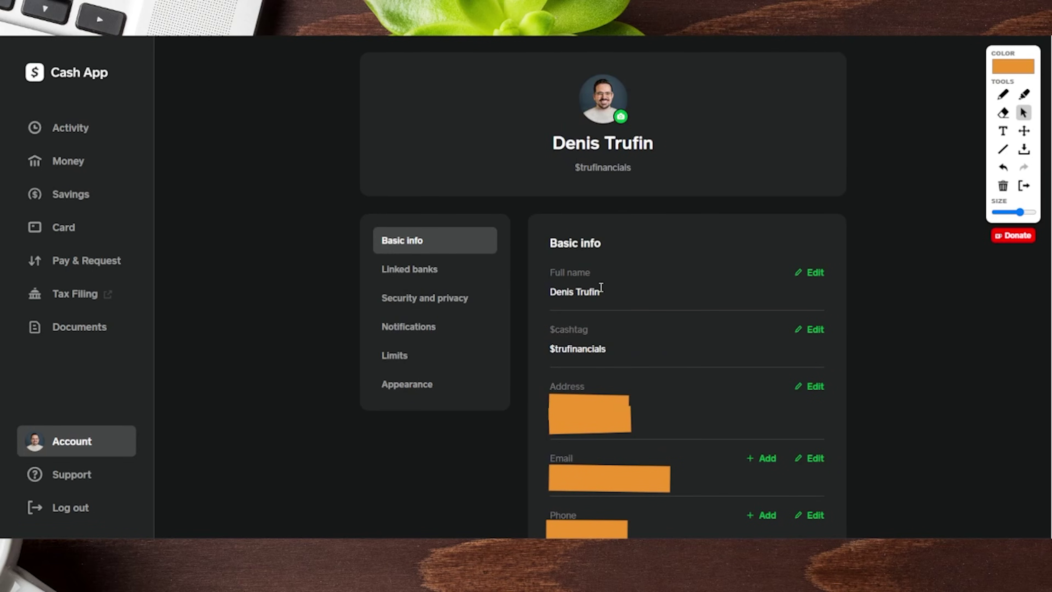
scroll(640, 229, "down", 3)
scroll(733, 244, "down", 3)
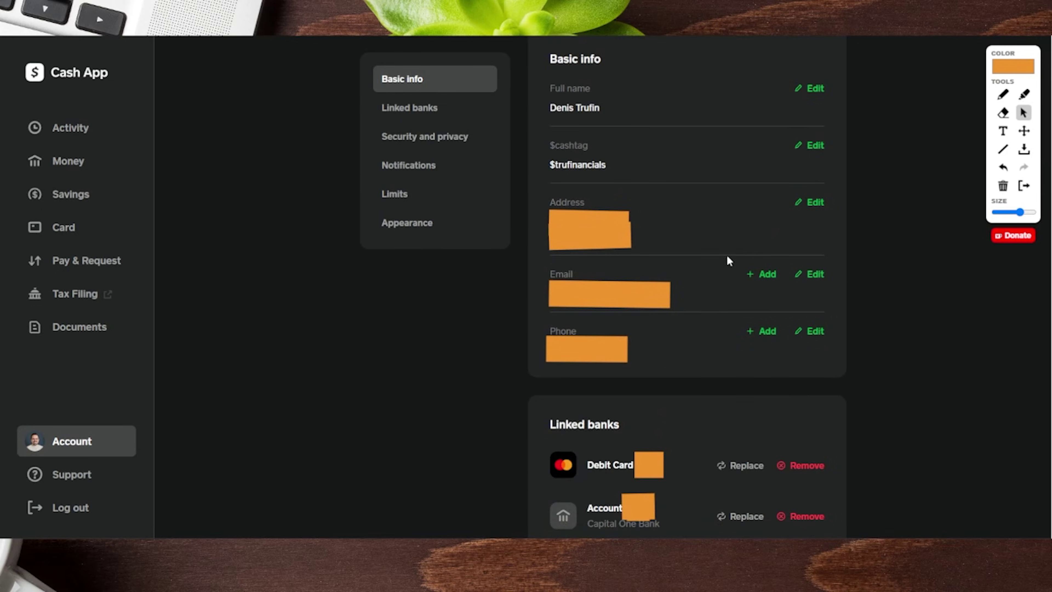
scroll(655, 216, "down", 3)
scroll(808, 274, "down", 3)
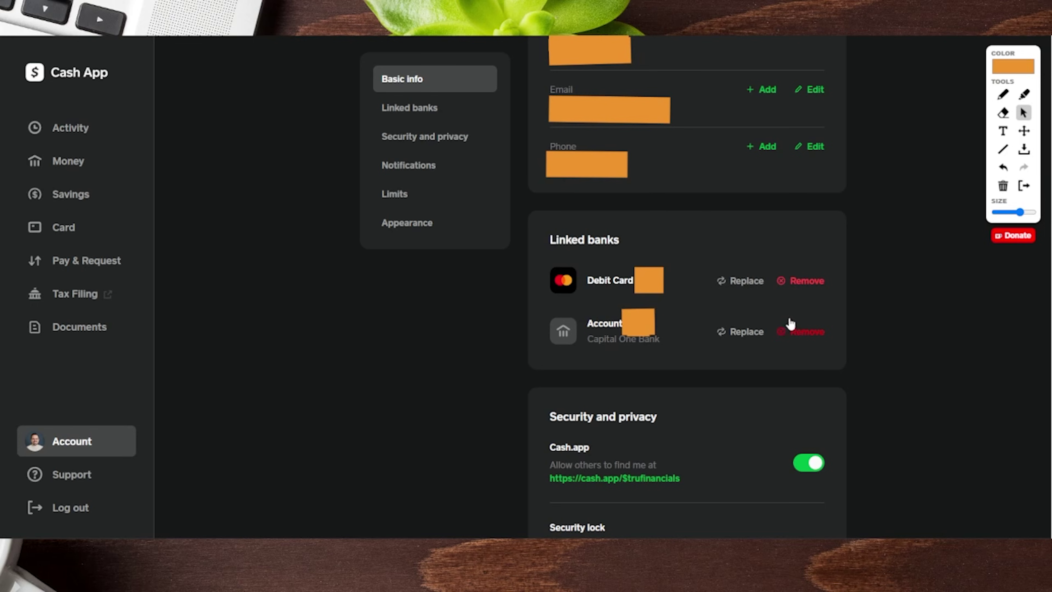
Scroll to the $10,000 weekly sending cash limits and Dark Appearance setting, highlighting both headings.
scroll(926, 306, "down", 3)
scroll(926, 306, "down", 9)
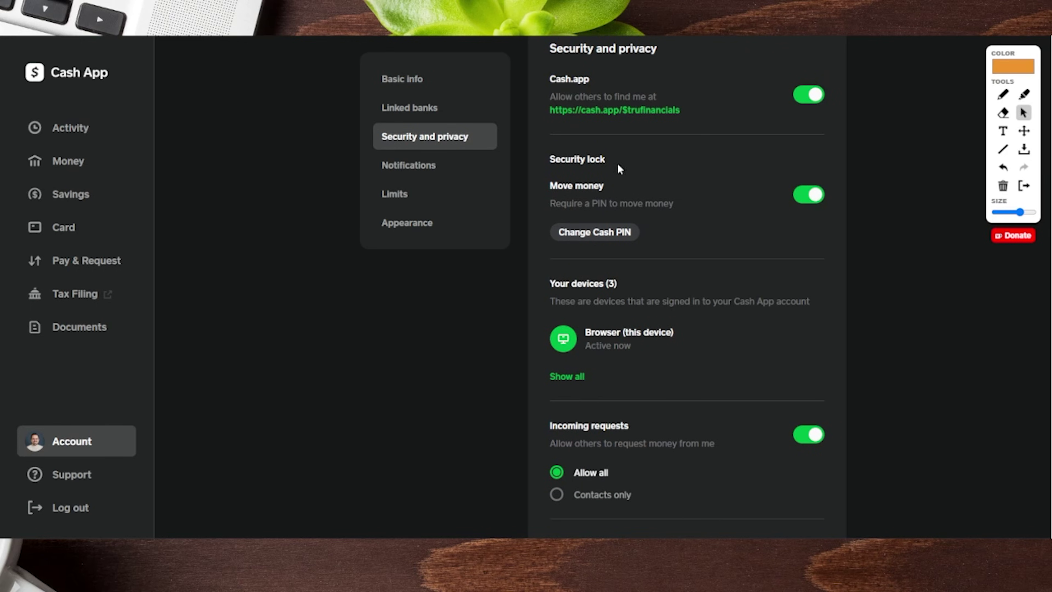
scroll(709, 232, "down", 6)
scroll(644, 319, "down", 6)
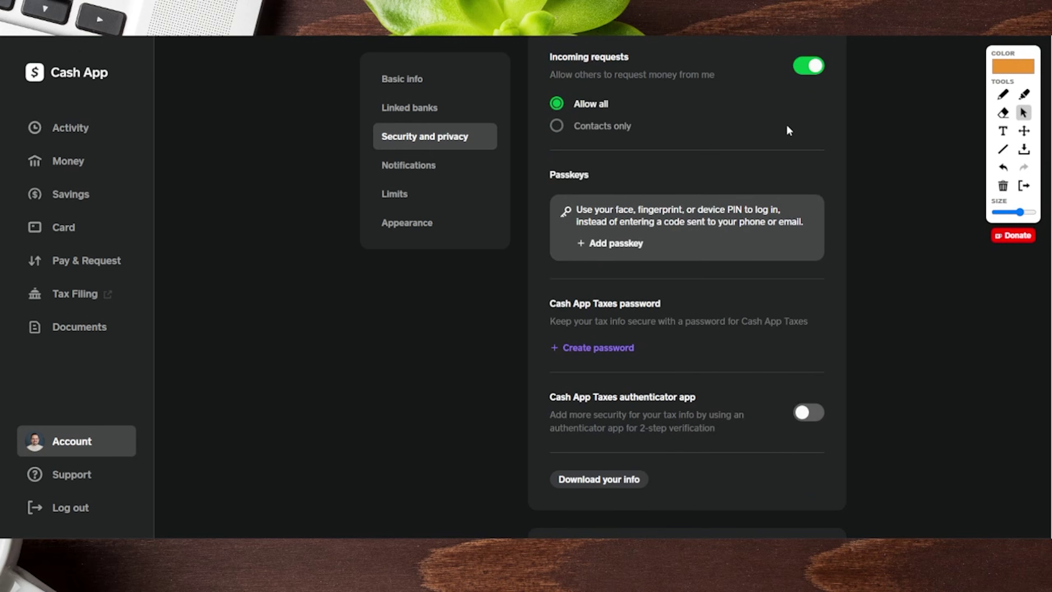
scroll(916, 172, "down", 12)
scroll(595, 186, "down", 3)
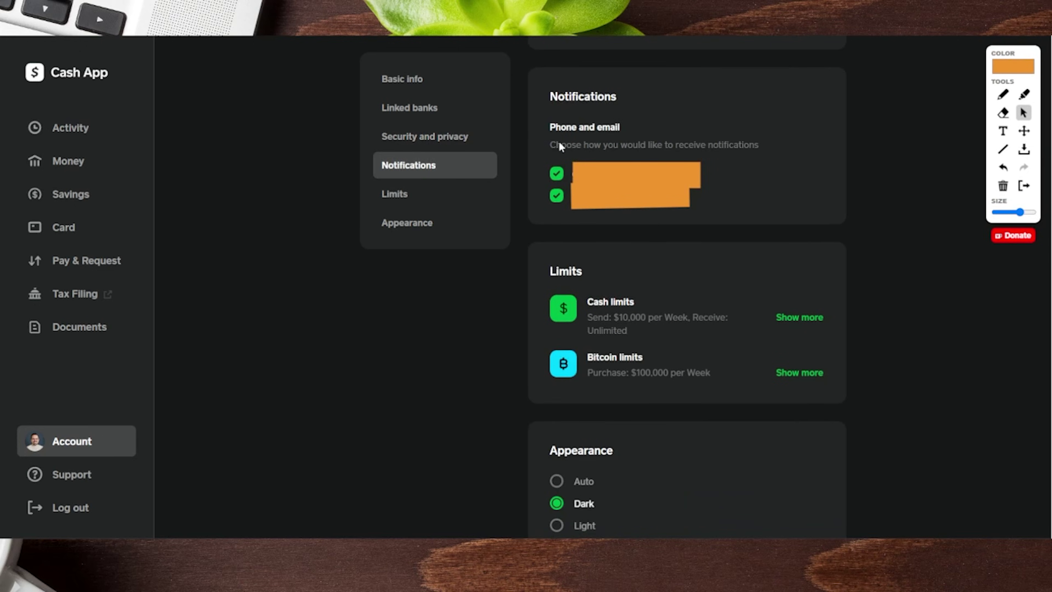
scroll(609, 182, "down", 3)
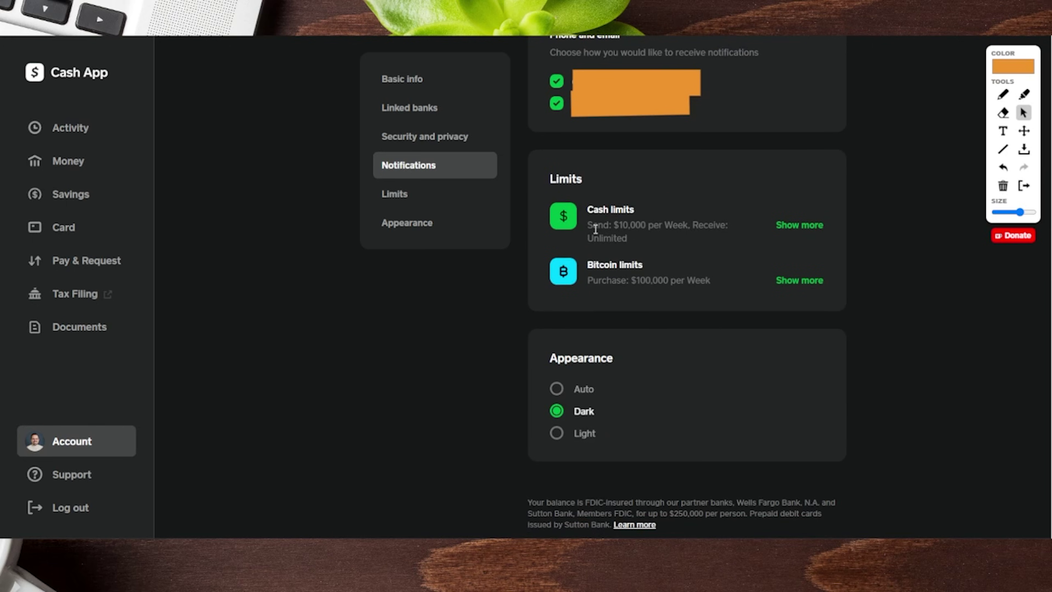
left_click_drag(634, 207, 596, 209)
scroll(609, 271, "down", 1)
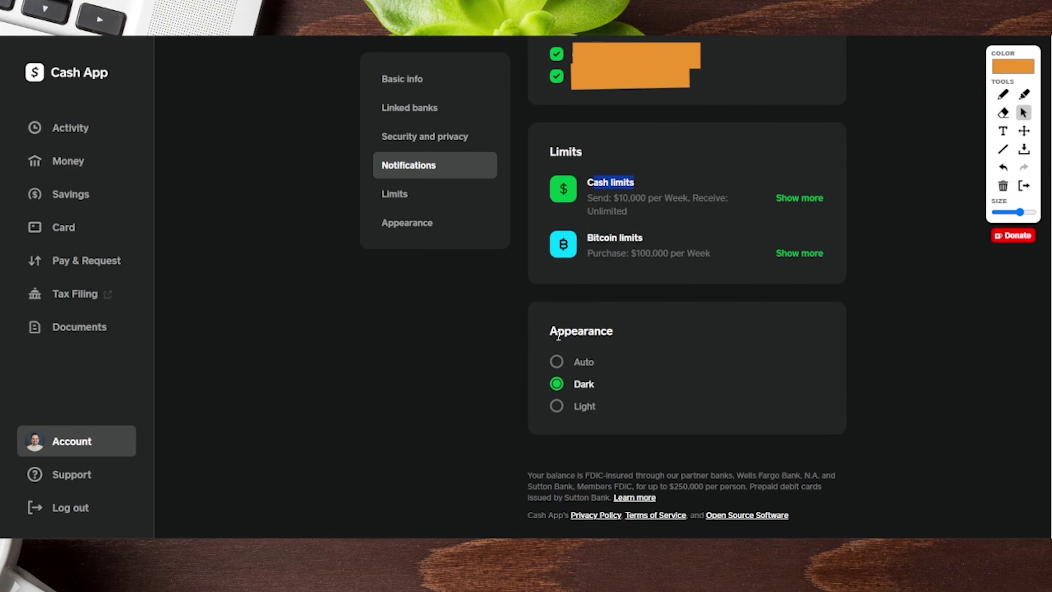
left_click_drag(616, 331, 548, 332)
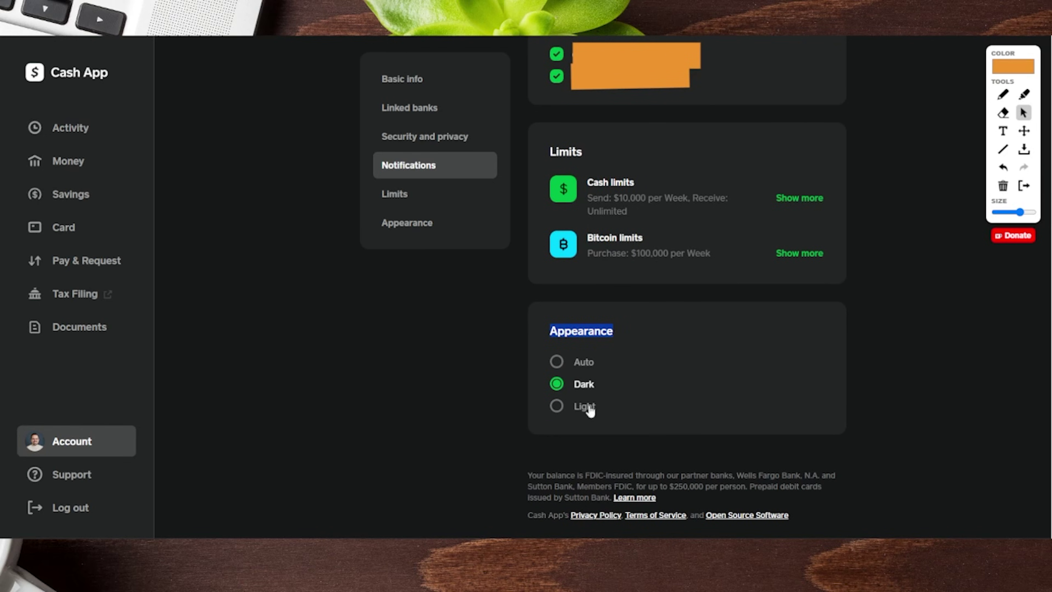
key("p")
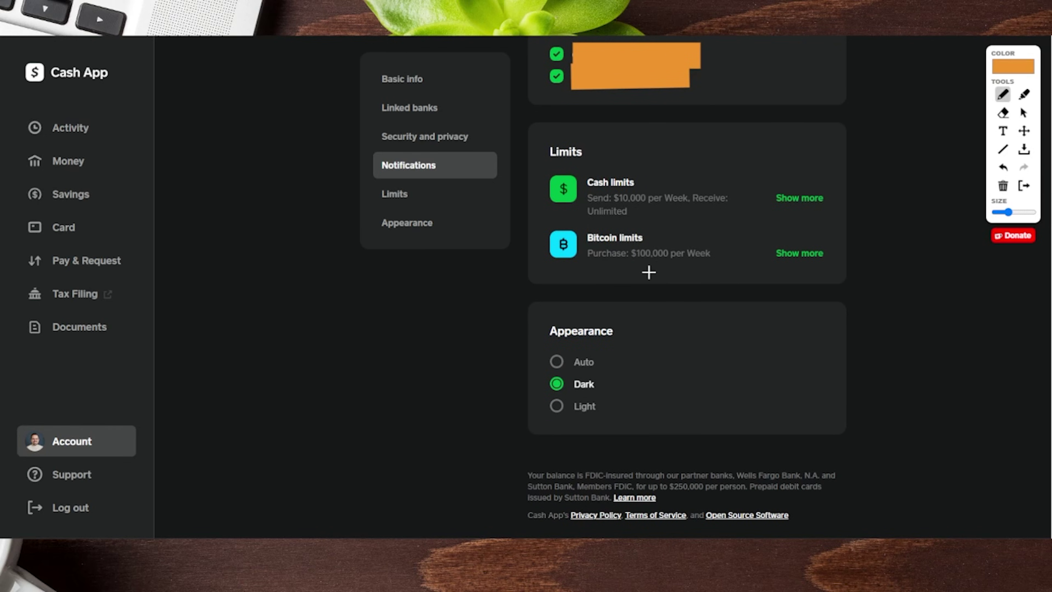
mouse_move(475, 296)
left_mouse_down()
mouse_move(357, 442)
mouse_move(122, 498)
mouse_move(138, 481)
mouse_move(143, 514)
mouse_move(156, 518)
left_mouse_up()
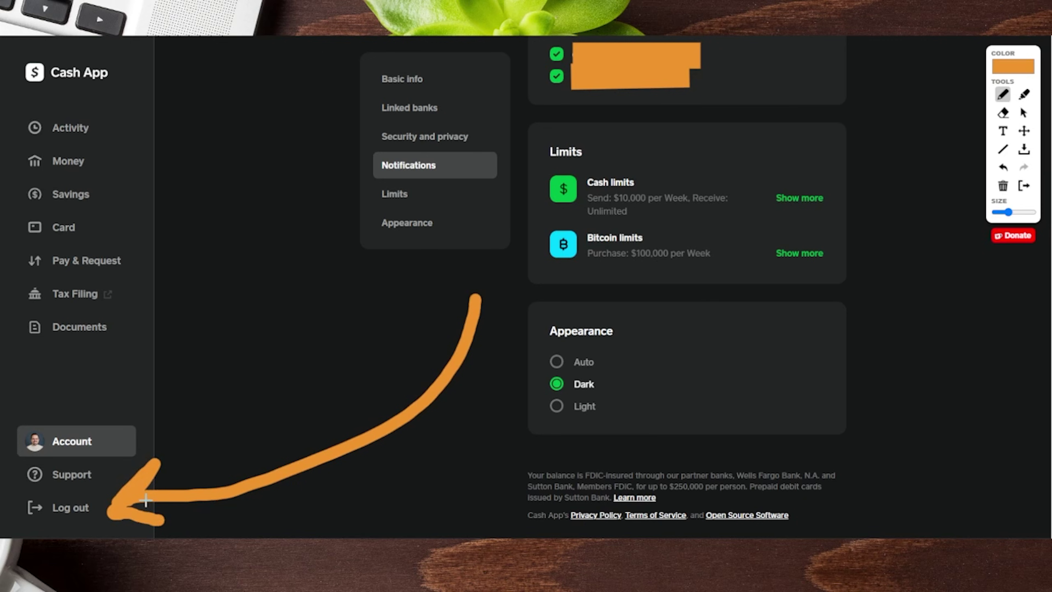